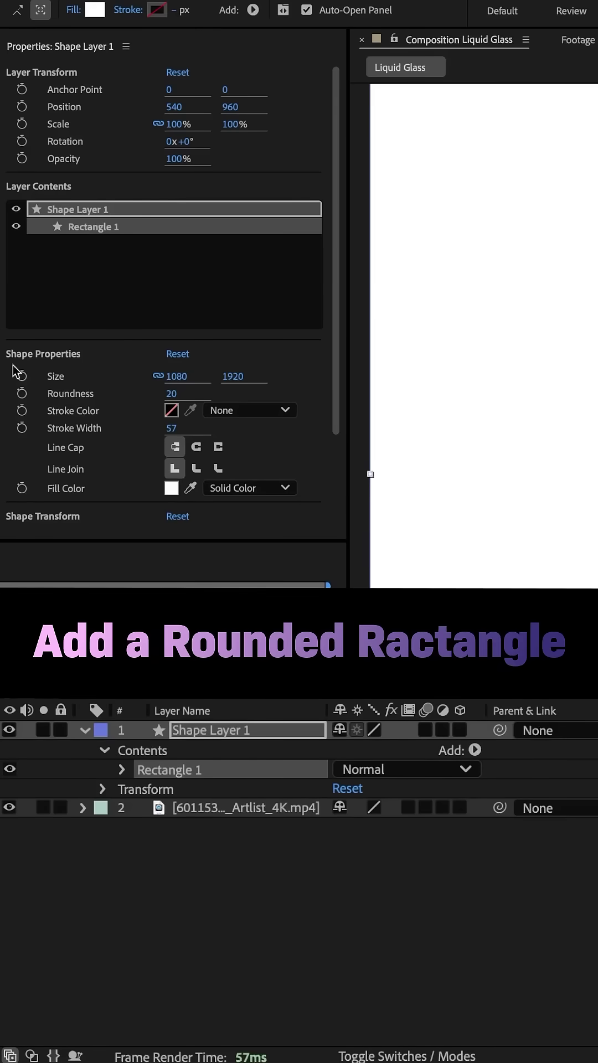
# Step: Unlink Size and set the rectangle to 800 × 600 with corner roundness 80
pyautogui.click(158, 376)
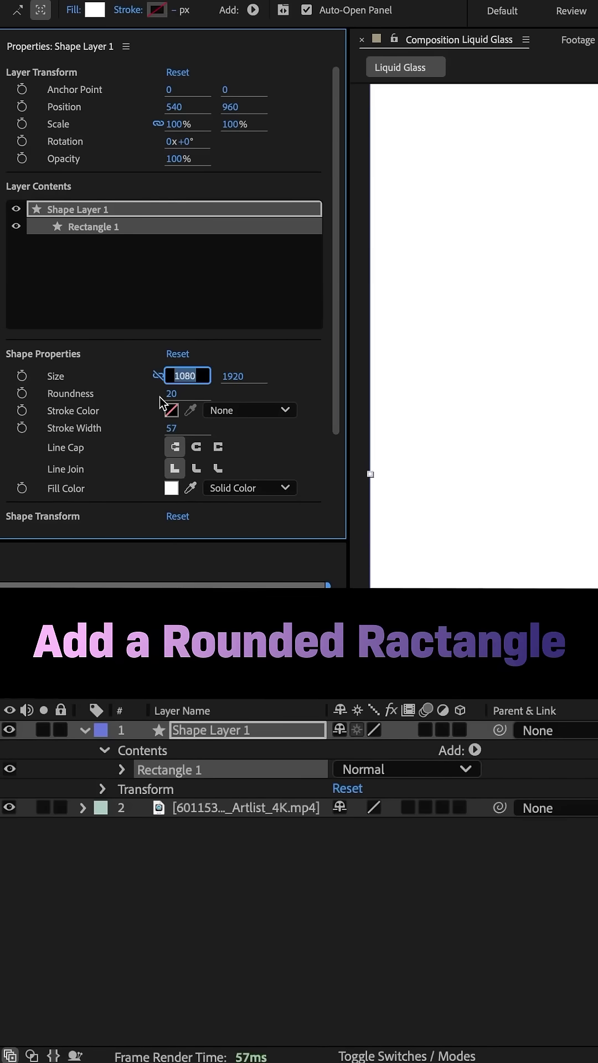
pyautogui.press('Tab')
pyautogui.write('6')
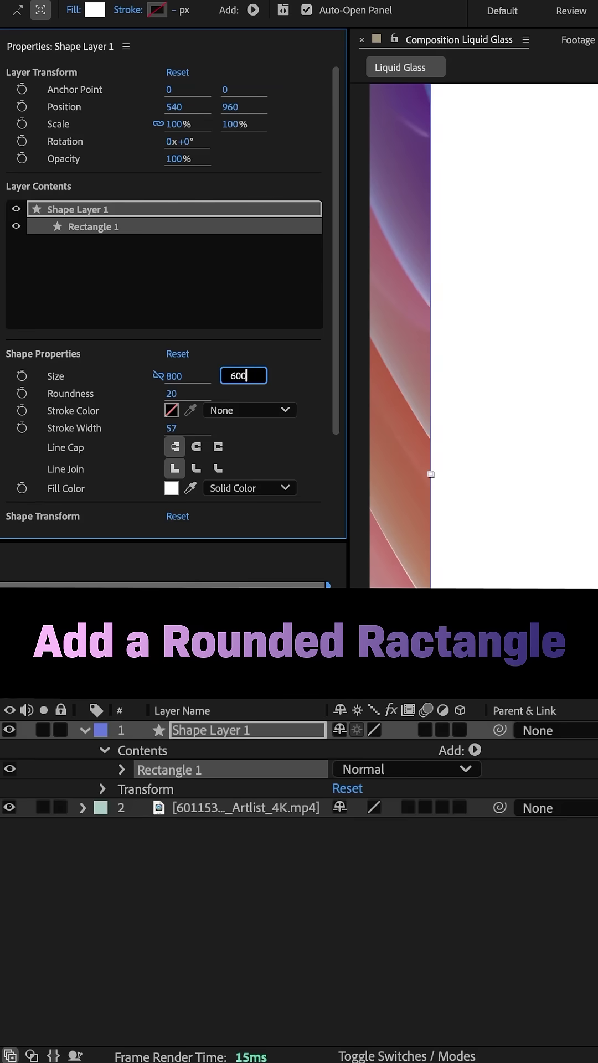
pyautogui.press('Tab')
pyautogui.write('80')
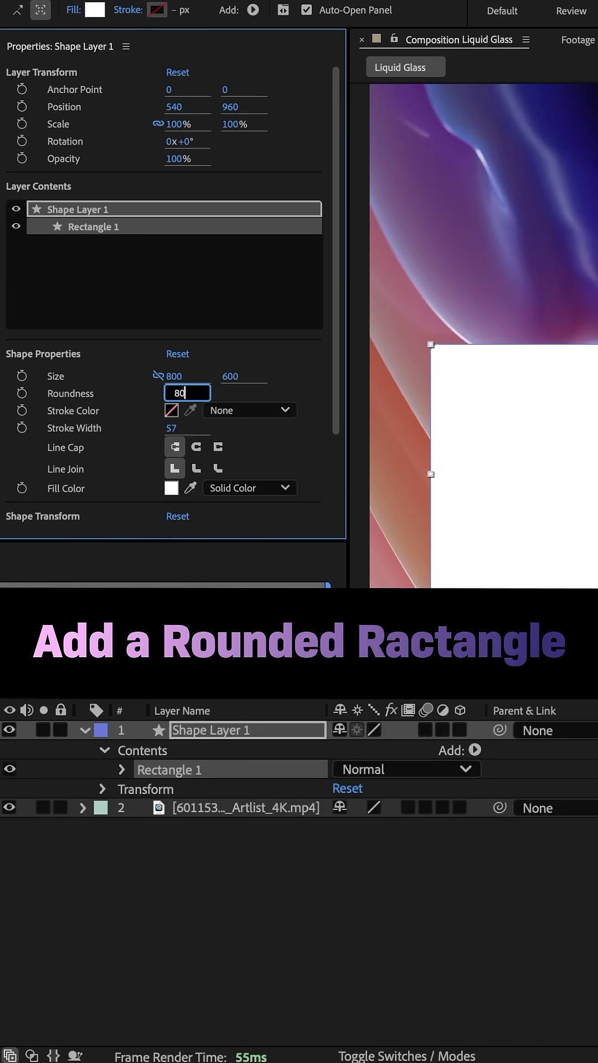
pyautogui.press('Return')
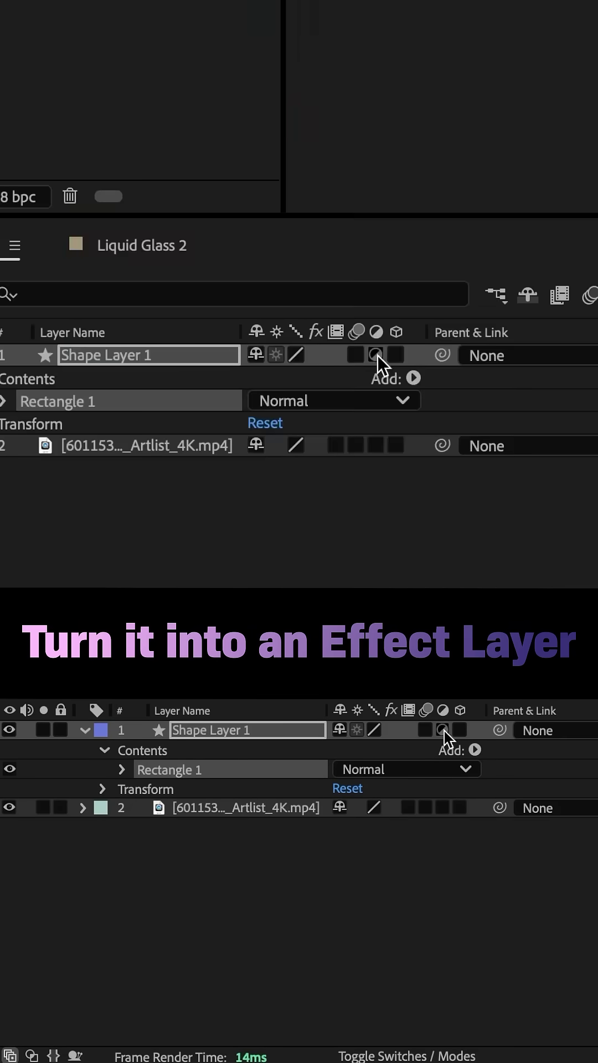
# Step: Make the shape an adjustment layer with brightness 50 and Gaussian blur 65
pyautogui.click(425, 732)
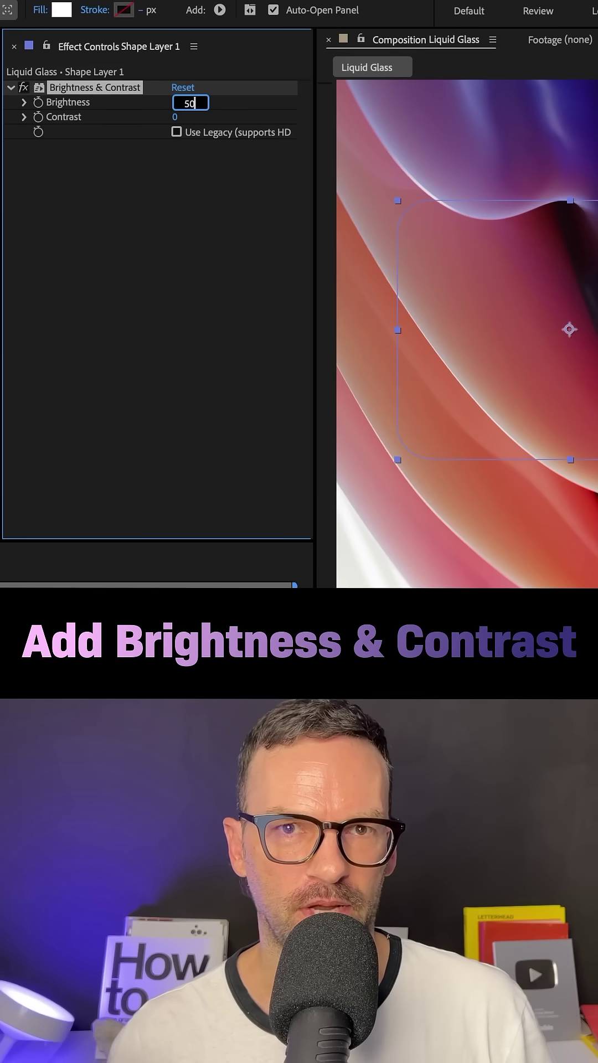
pyautogui.press('Return')
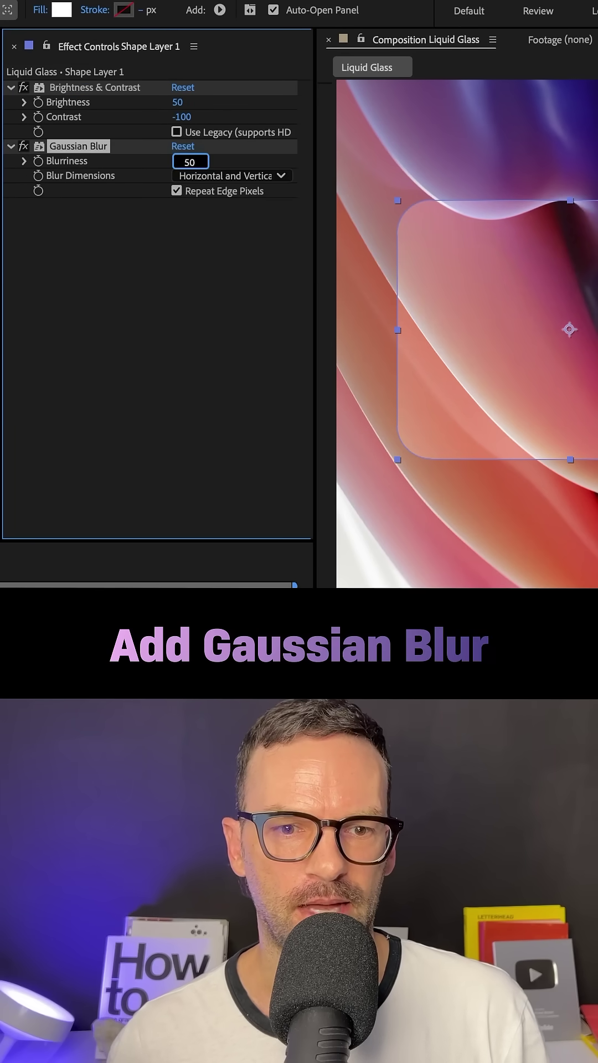
pyautogui.write('5')
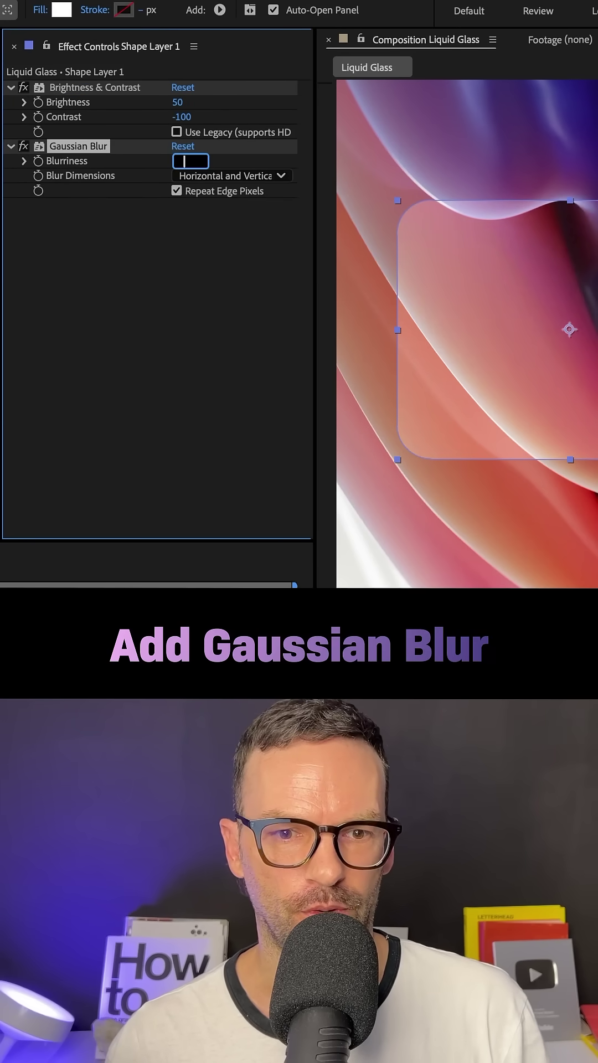
pyautogui.write('65')
pyautogui.press('Return')
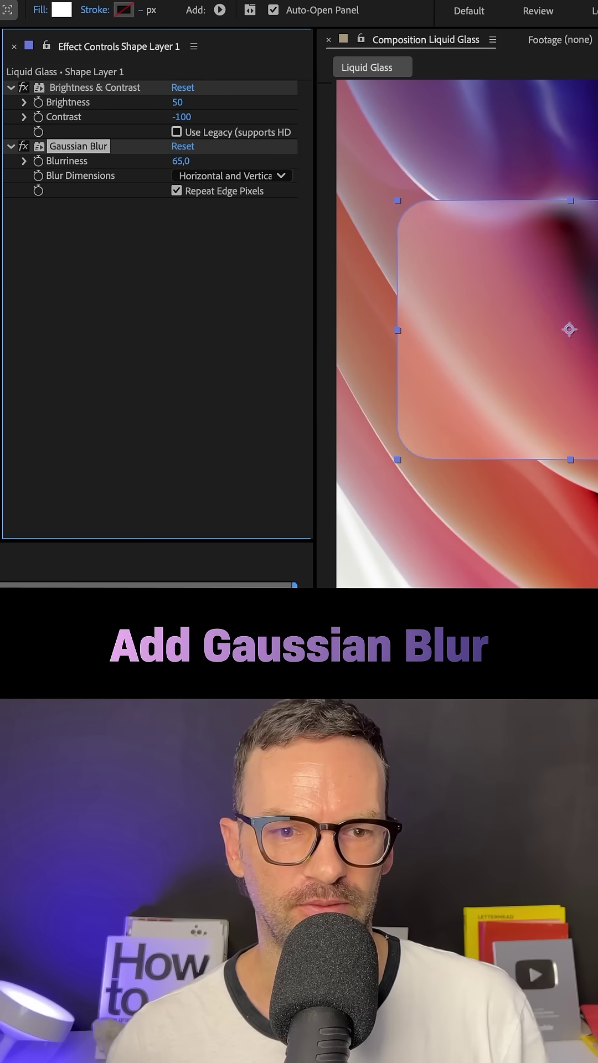
# Step: Set the Noise amount to 5% and the Transform scale to 120
pyautogui.click(182, 219)
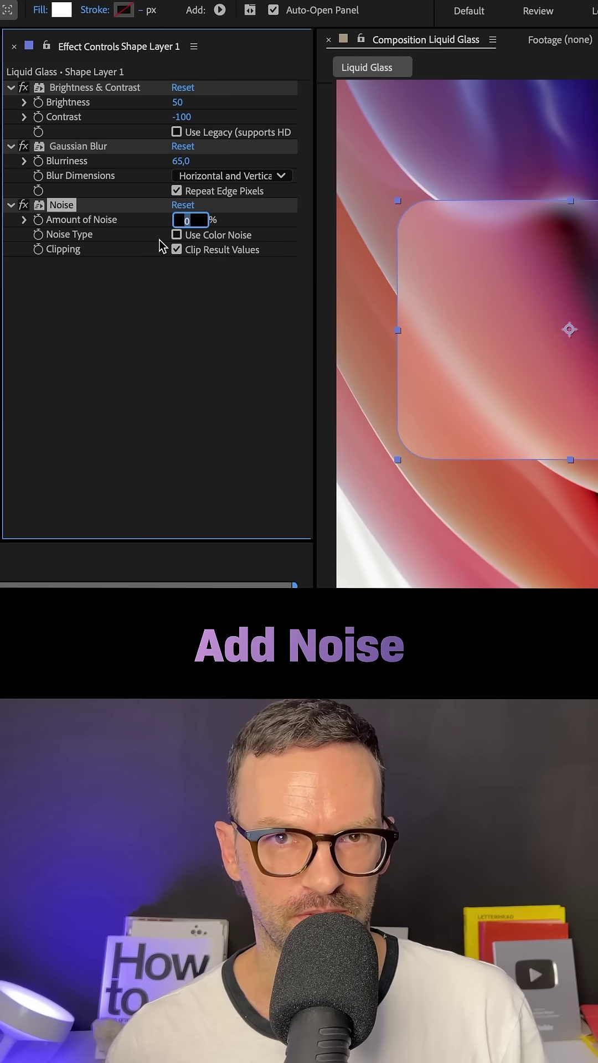
pyautogui.write('5')
pyautogui.press('Return')
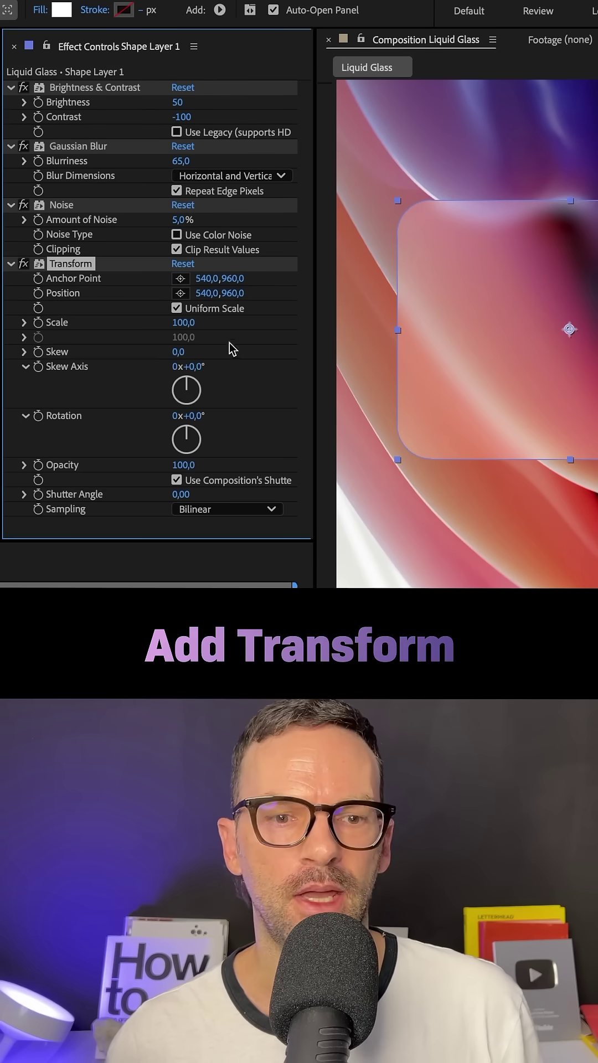
pyautogui.click(183, 323)
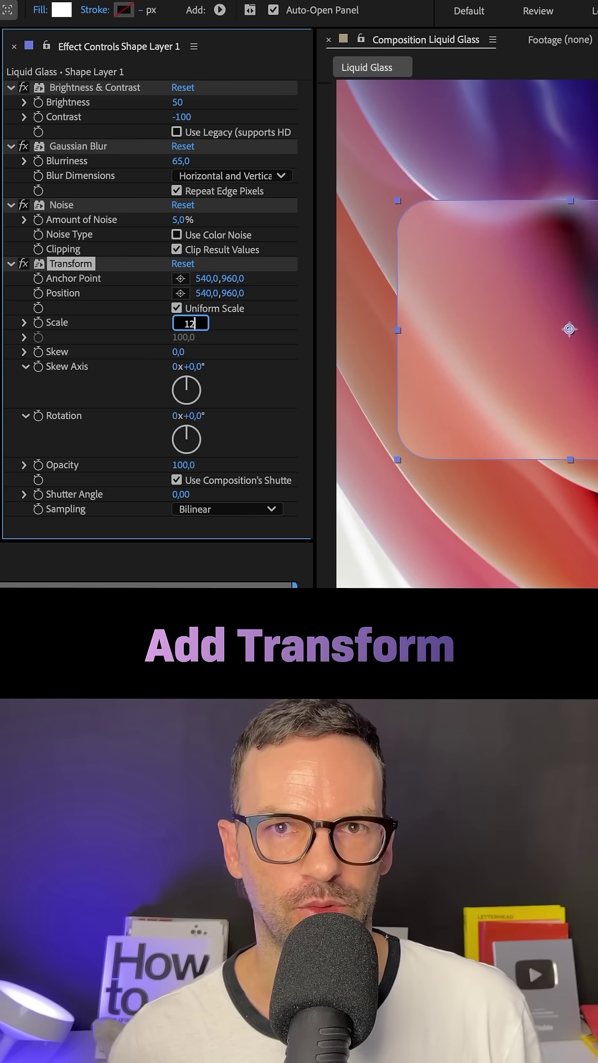
pyautogui.press('Return')
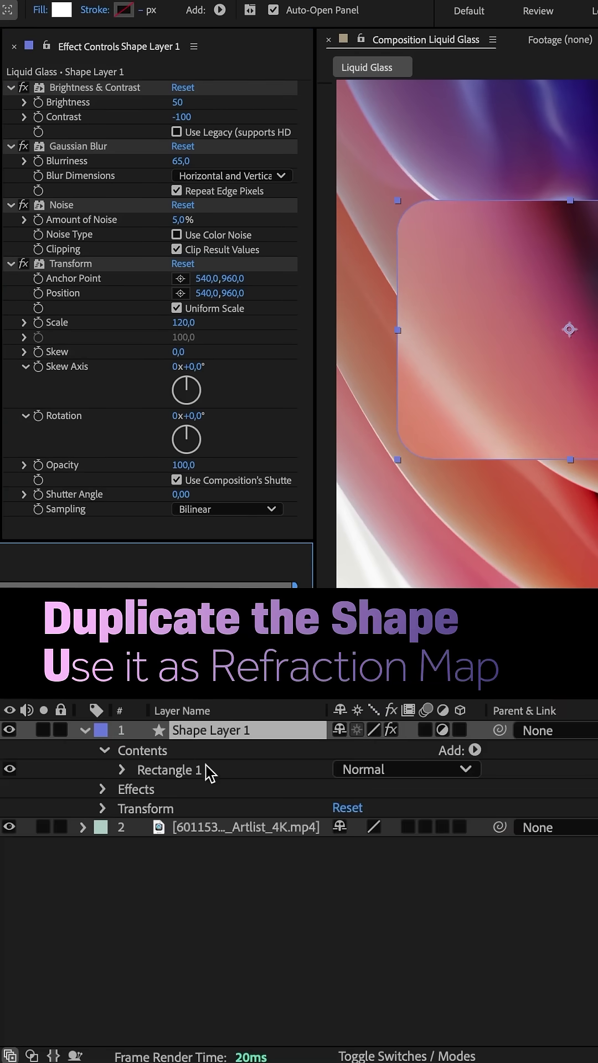
# Step: Duplicate the shape as 'Refraction', strip its effects, and link its Size to Shape Layer 1
pyautogui.hotkey('ctrl', 'd')
pyautogui.write('Refraction')
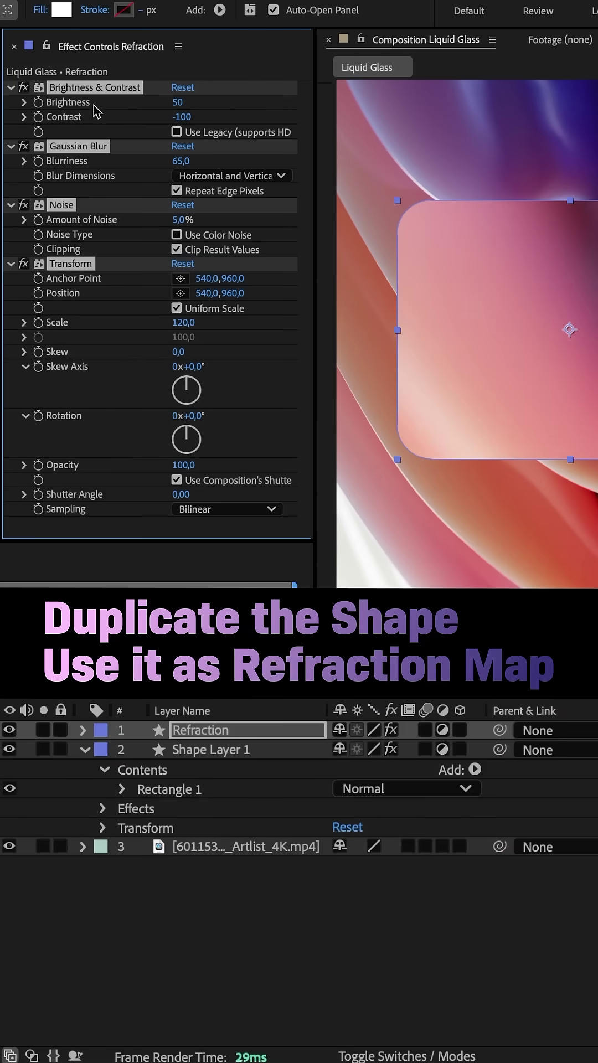
pyautogui.press('Return')
pyautogui.hotkey('ctrl', 'shift', 'e')
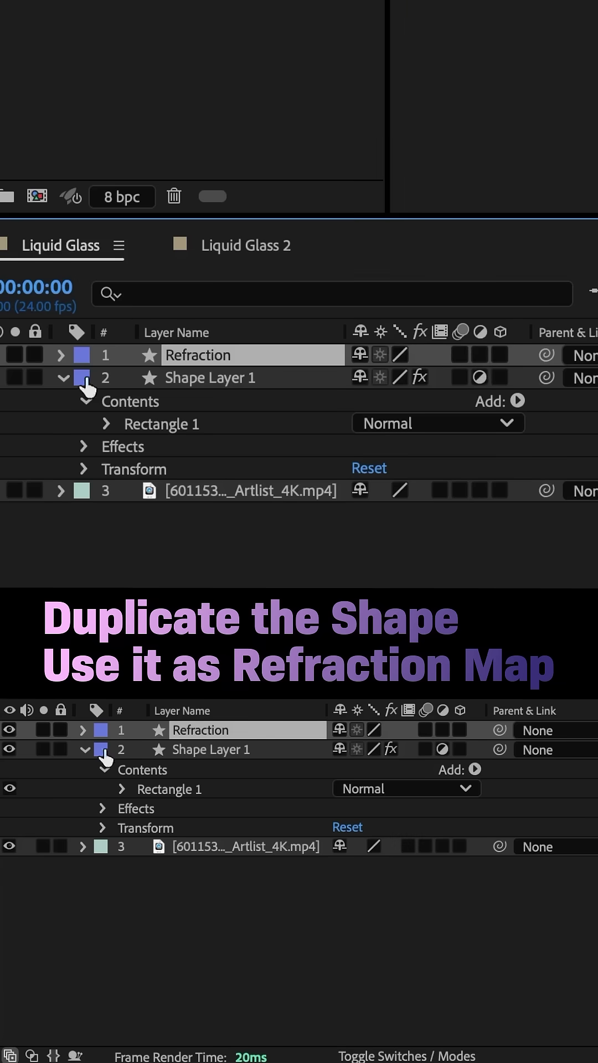
pyautogui.hotkey('ctrl', '`')
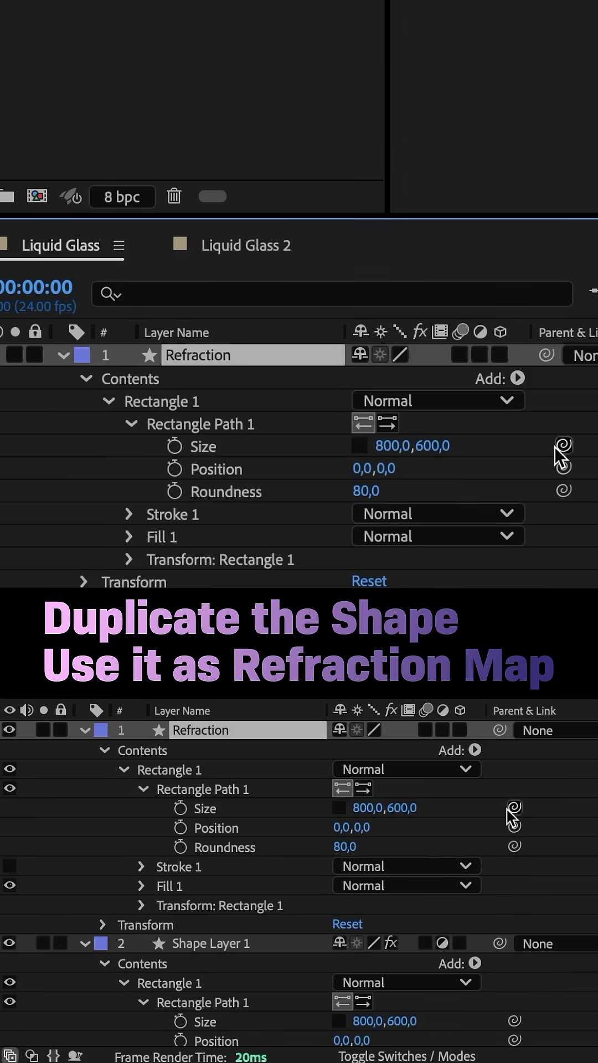
pyautogui.moveTo(514, 809); pyautogui.dragTo(268, 1018)
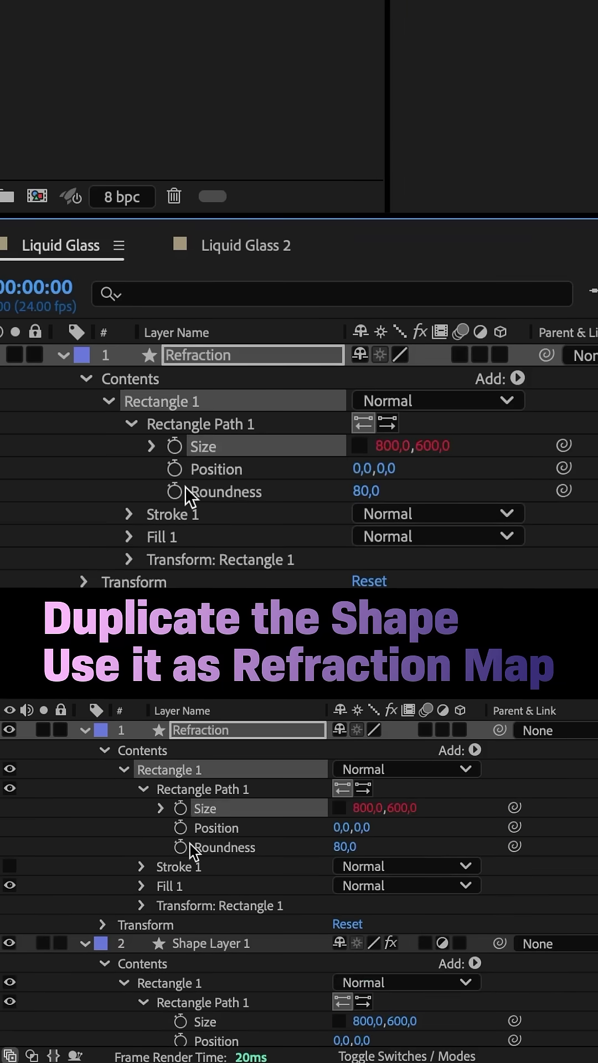
pyautogui.moveTo(513, 847); pyautogui.dragTo(249, 1009)
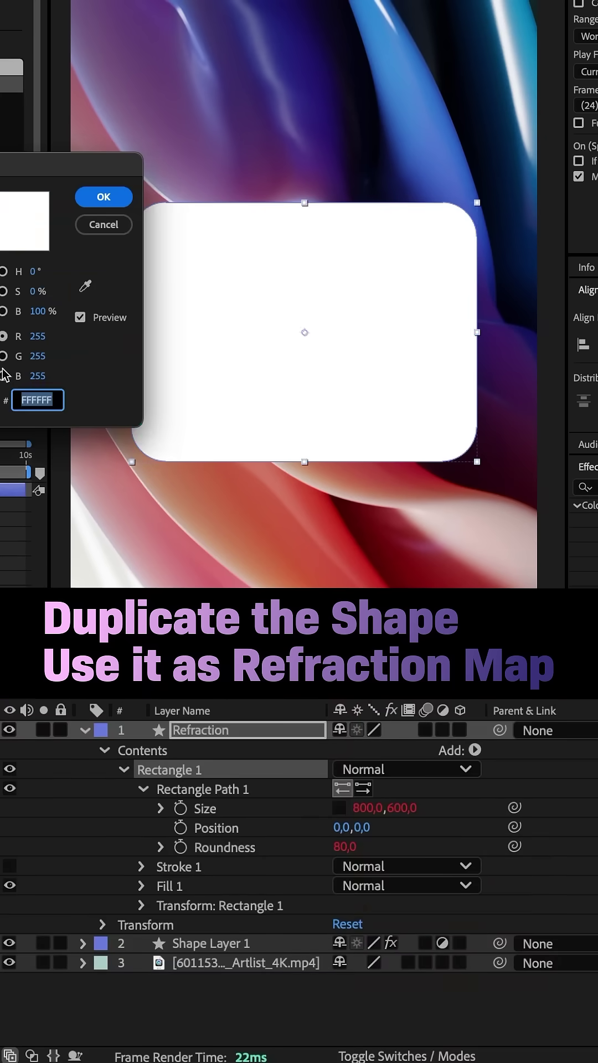
pyautogui.write('000000')
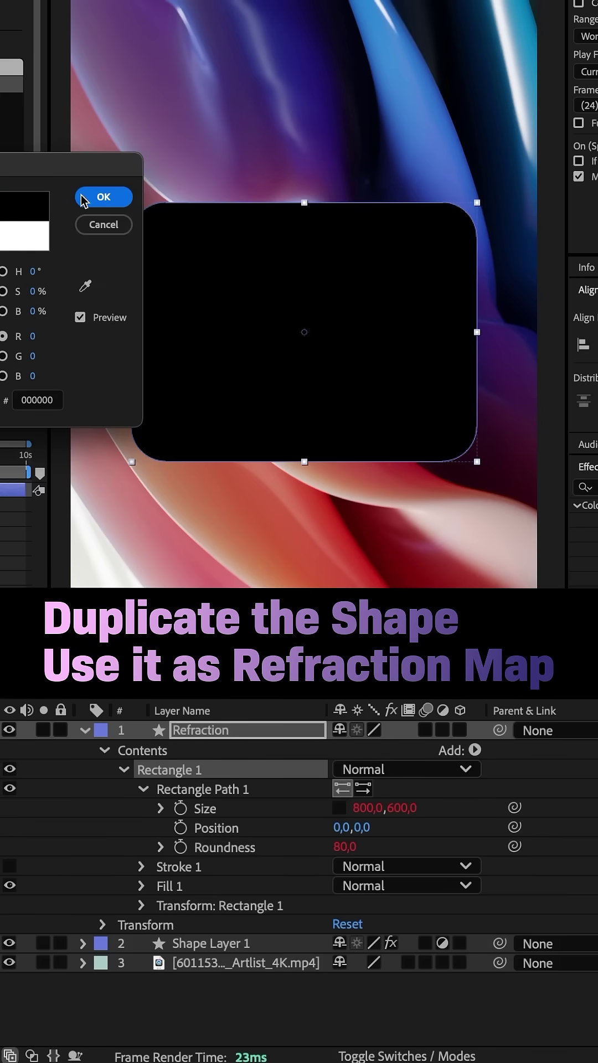
# Step: Fill Refraction black and add a white Inner Glow style with Normal blend mode
pyautogui.click(83, 200)
pyautogui.rightClick(197, 731)
pyautogui.moveTo(266, 281)
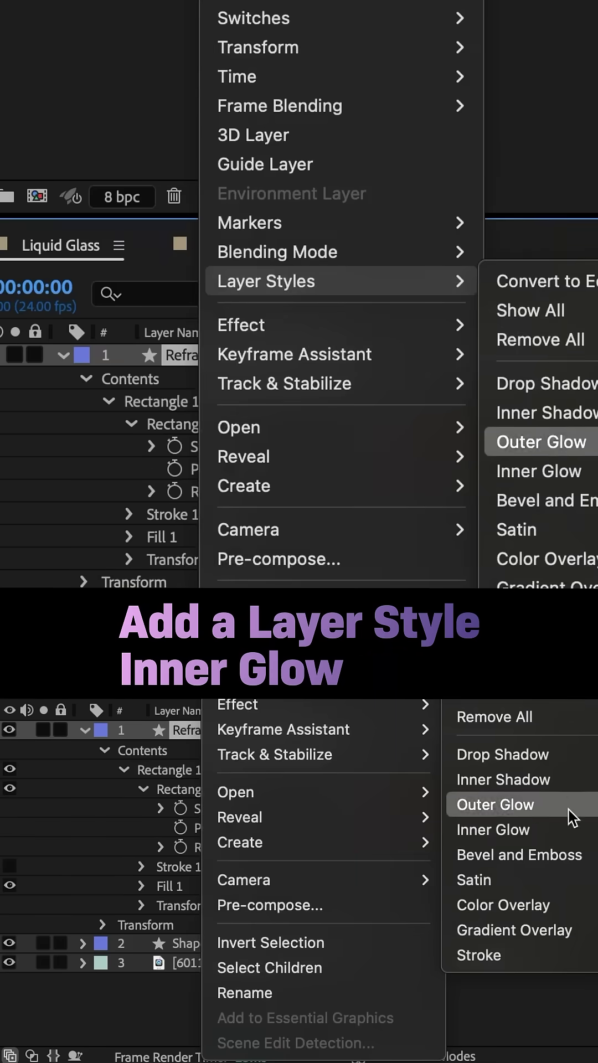
pyautogui.click(571, 832)
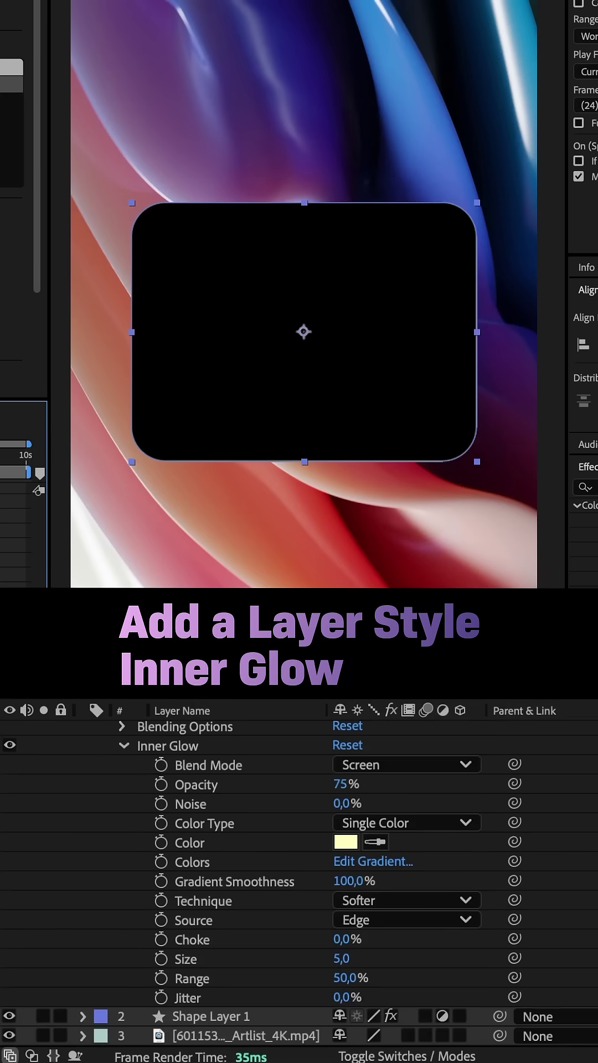
pyautogui.click(408, 769)
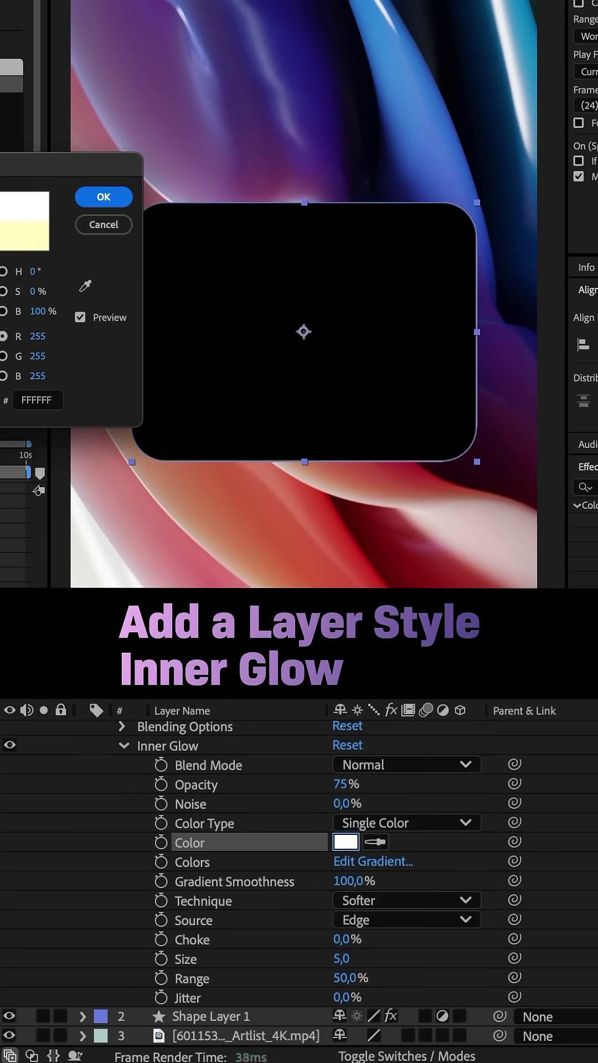
pyautogui.click(99, 197)
pyautogui.click(342, 959)
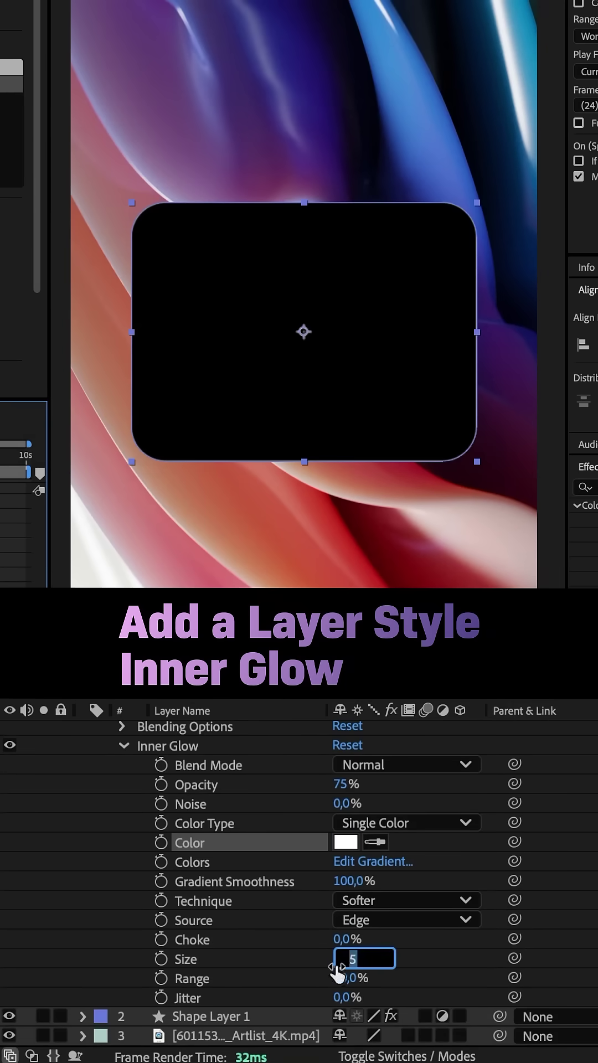
pyautogui.write('35')
# Step: Set glow size 35, then displace Shape Layer 1 using Refraction's Effects & Masks
pyautogui.press('Return')
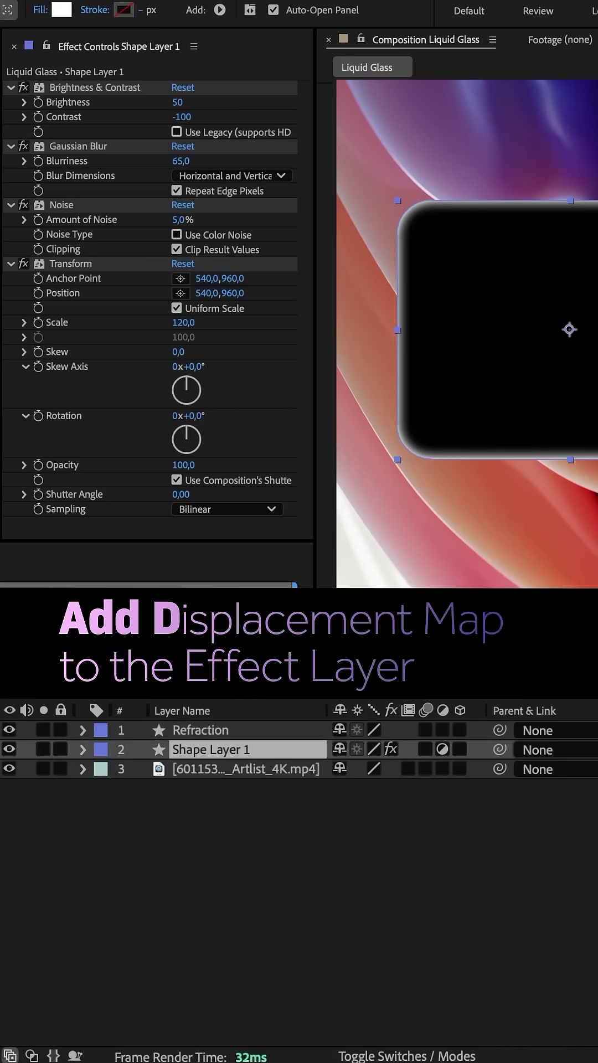
pyautogui.moveTo(192, 791); pyautogui.dragTo(206, 754)
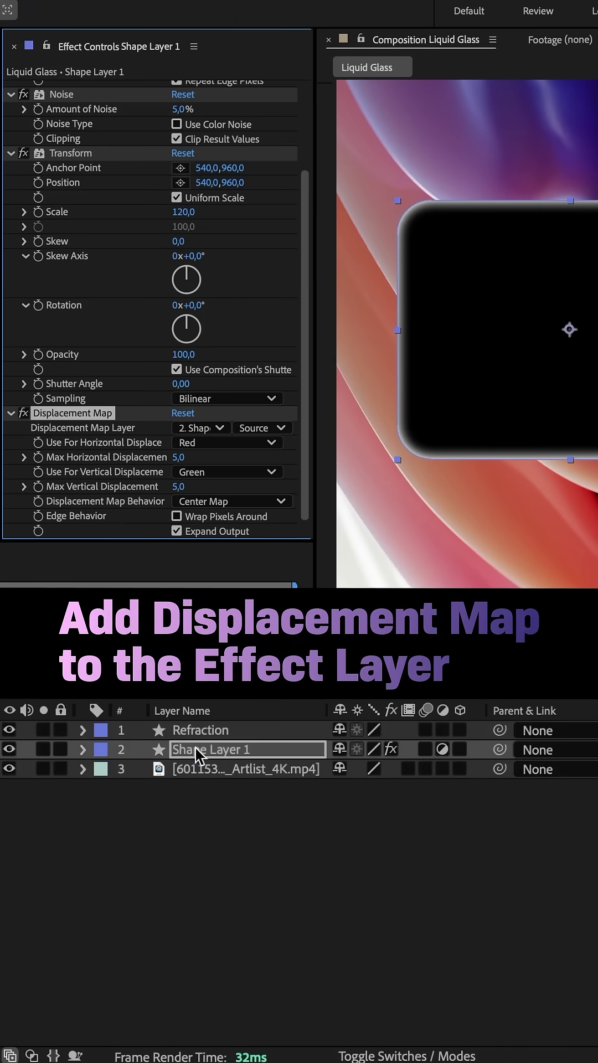
pyautogui.click(219, 429)
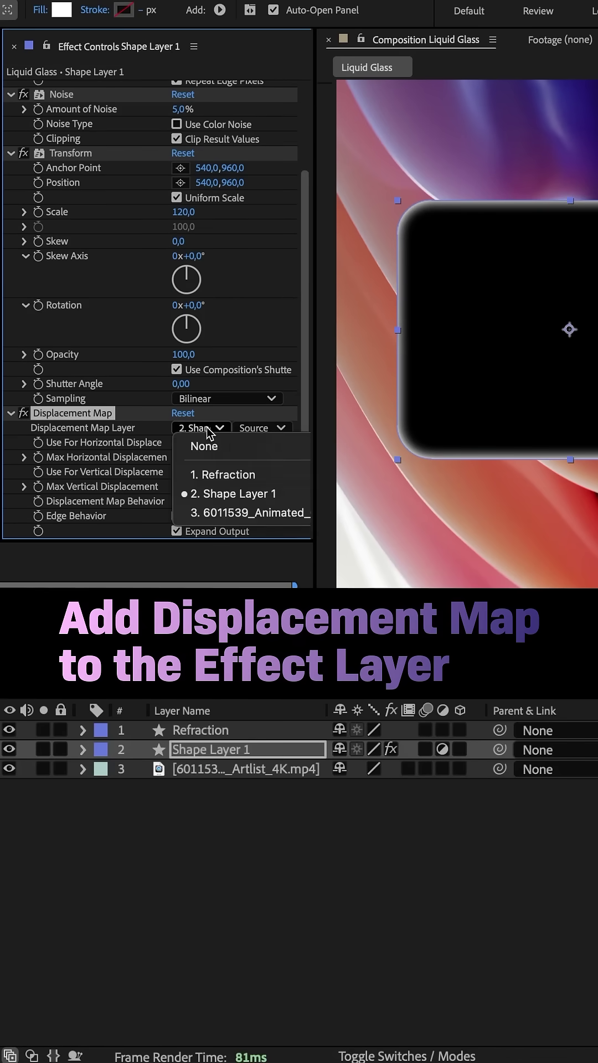
pyautogui.click(224, 473)
pyautogui.click(260, 431)
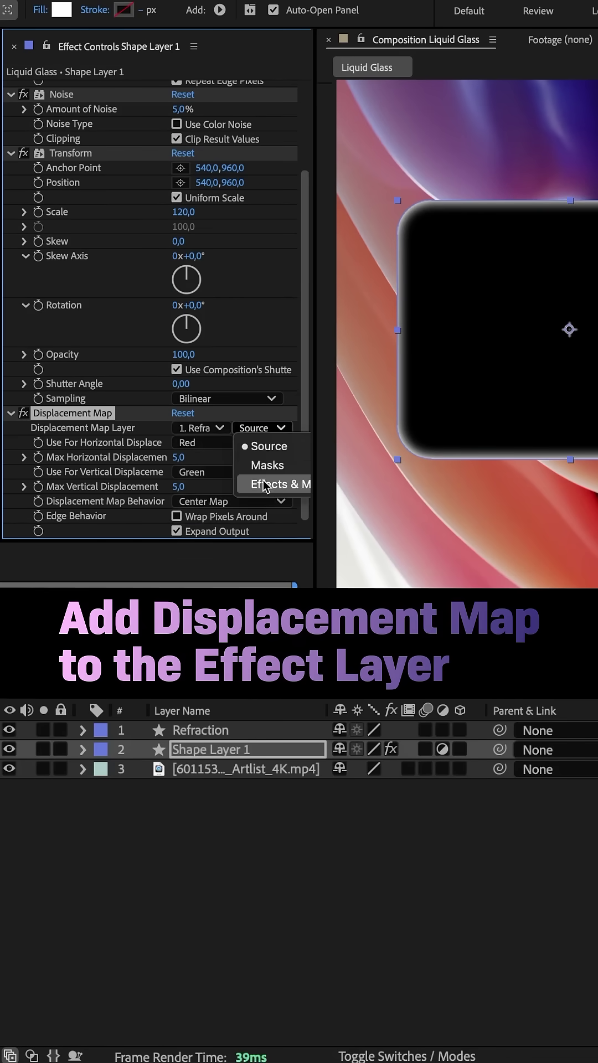
pyautogui.click(274, 486)
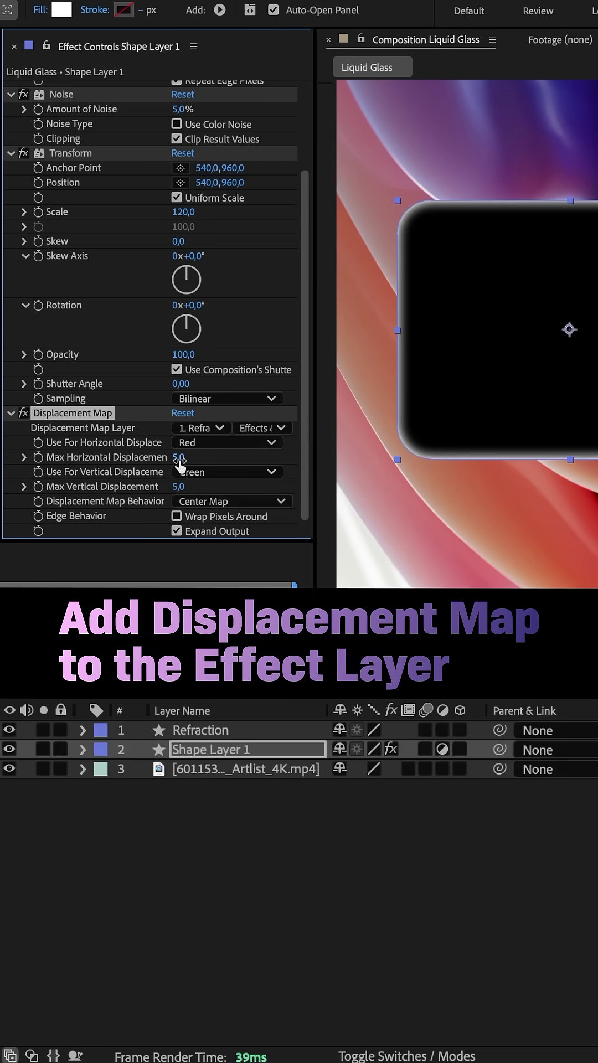
# Step: Hide Refraction, raise horizontal displacement to 92, and add a thin white Stroke layer
pyautogui.click(8, 730)
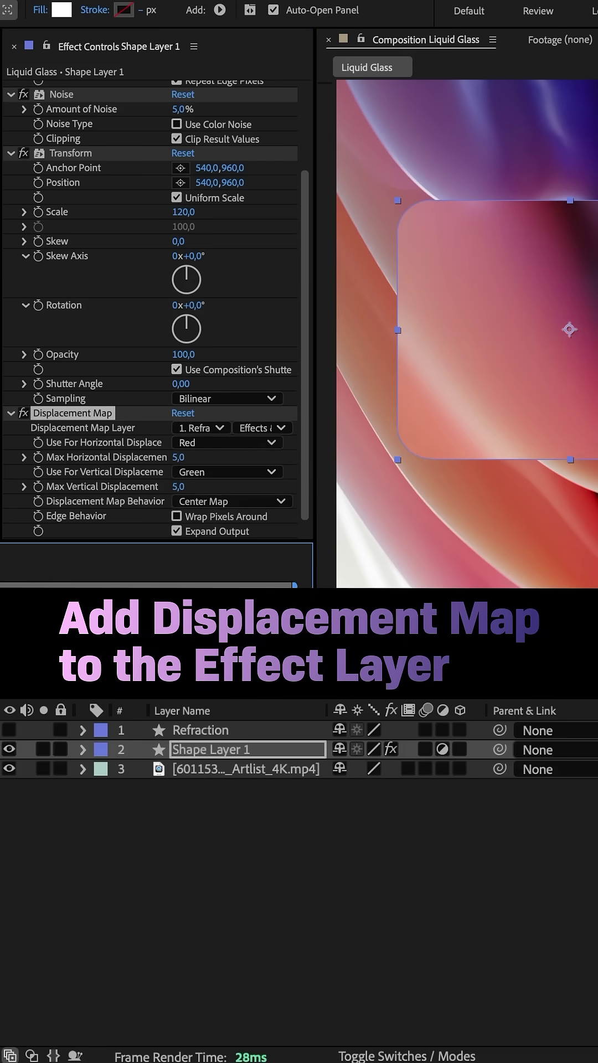
pyautogui.moveTo(176, 457); pyautogui.dragTo(233, 457)
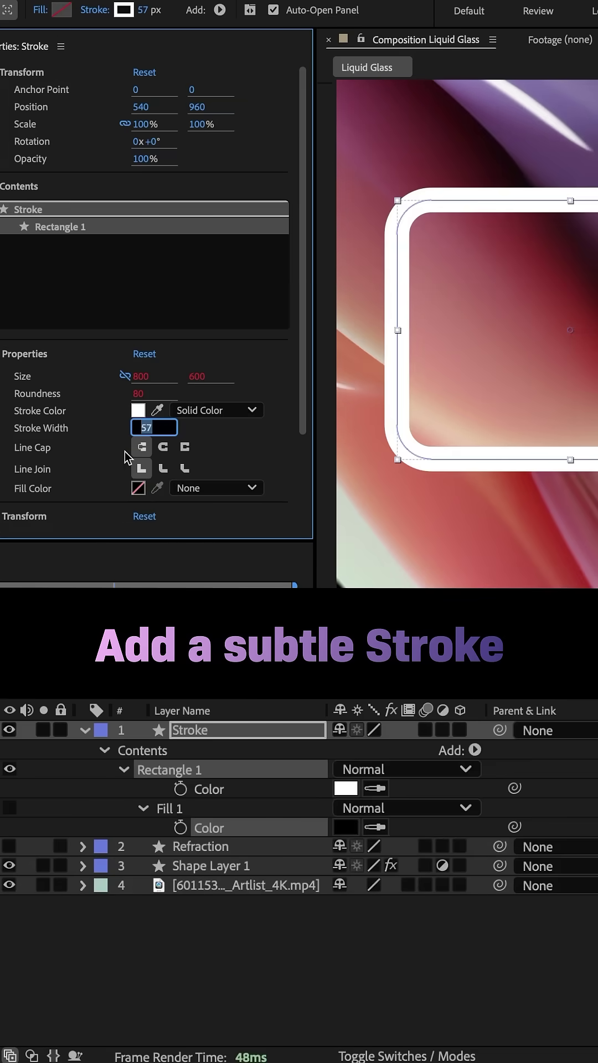
pyautogui.write('1')
pyautogui.press('Return')
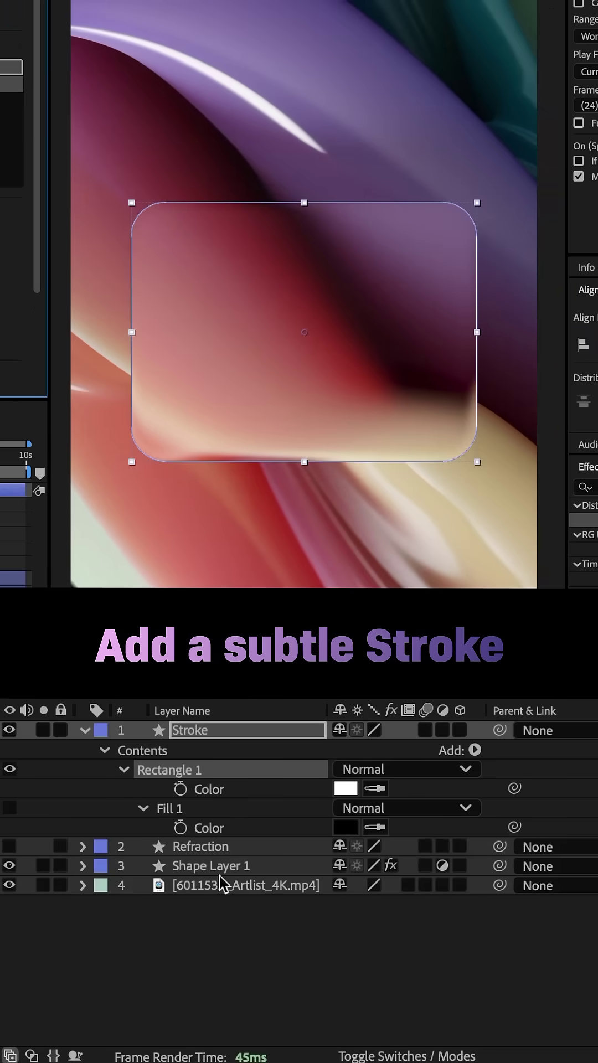